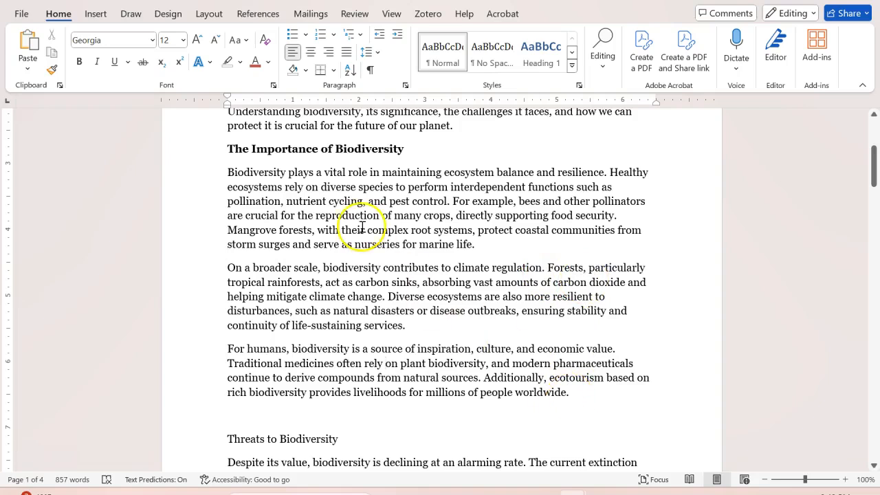
Step: Select the three paragraphs under "The Importance of Biodiversity" and show the paragraph marks and hidden formatting symbols
{"action": "left_click", "coordinate": [392, 14]}
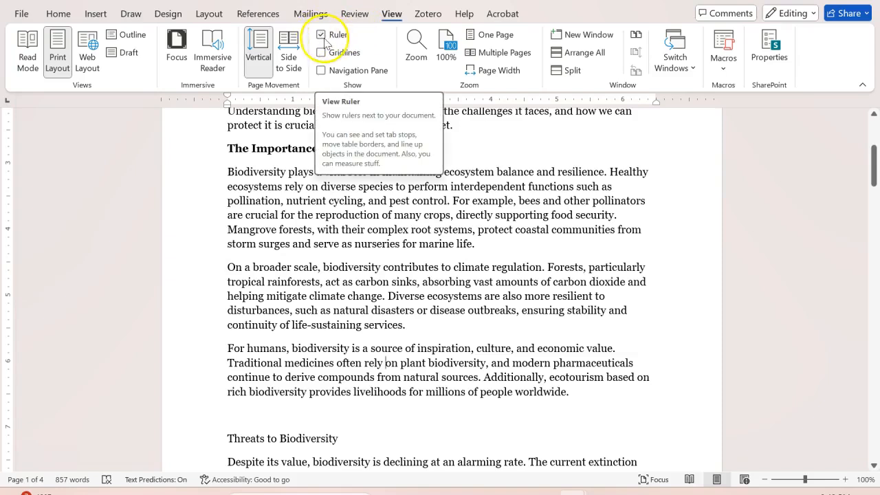
{"action": "left_click", "coordinate": [65, 20]}
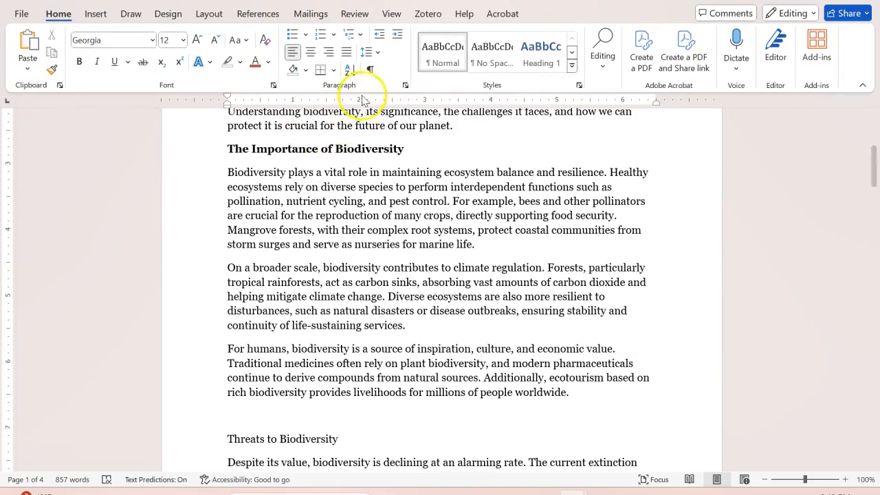
{"action": "left_click_drag", "start_coordinate": [572, 392], "coordinate": [220, 175]}
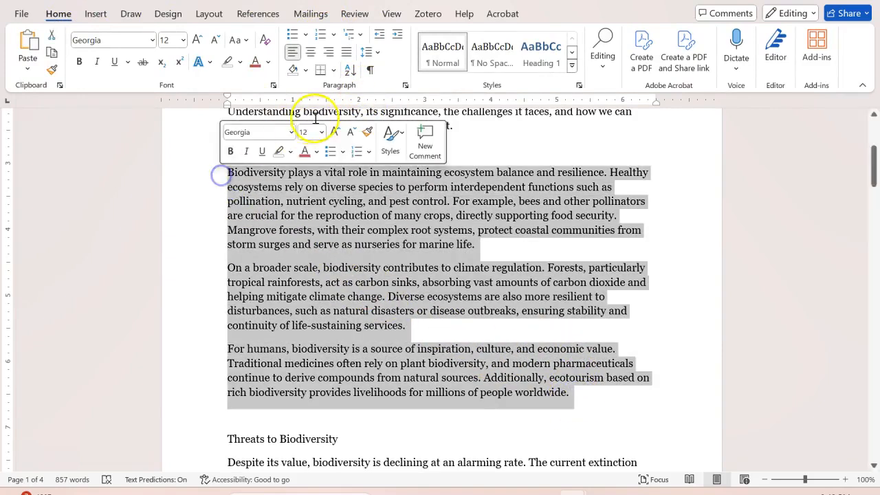
{"action": "left_click", "coordinate": [370, 70]}
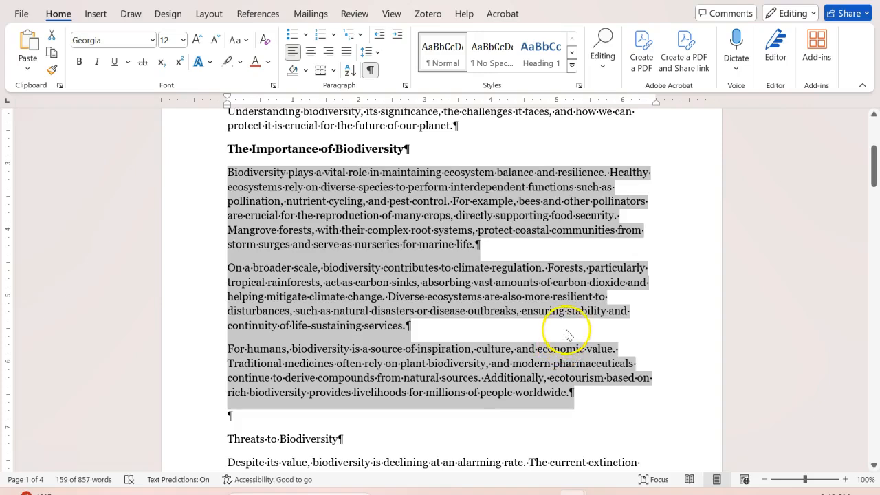
Step: Split the selected paragraphs under "The Importance of Biodiversity" into three columns
{"action": "left_click", "coordinate": [210, 14]}
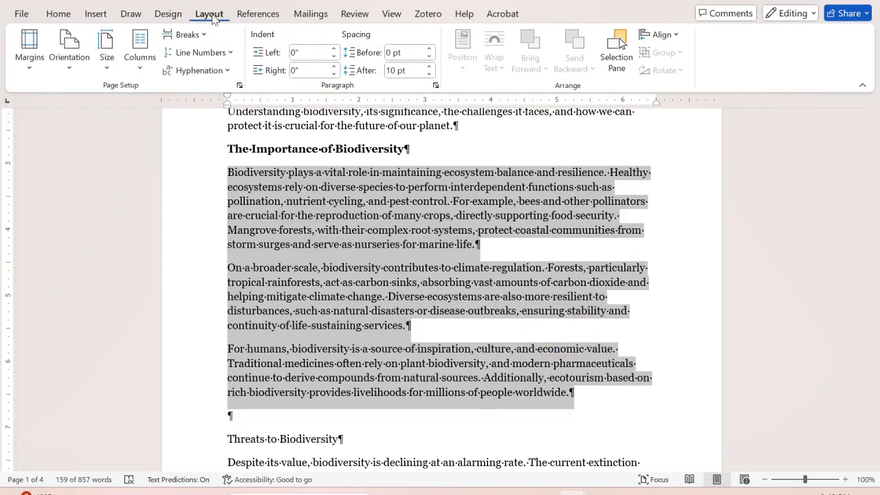
{"action": "left_click", "coordinate": [139, 69]}
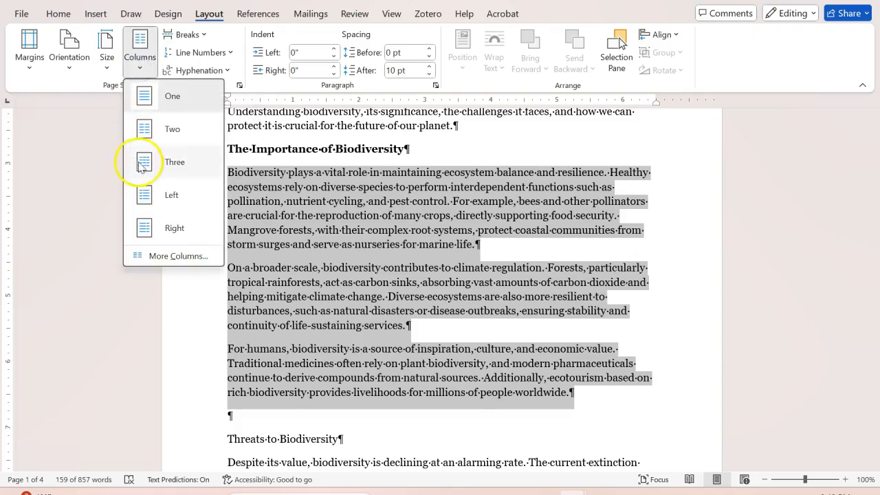
{"action": "left_click", "coordinate": [176, 170]}
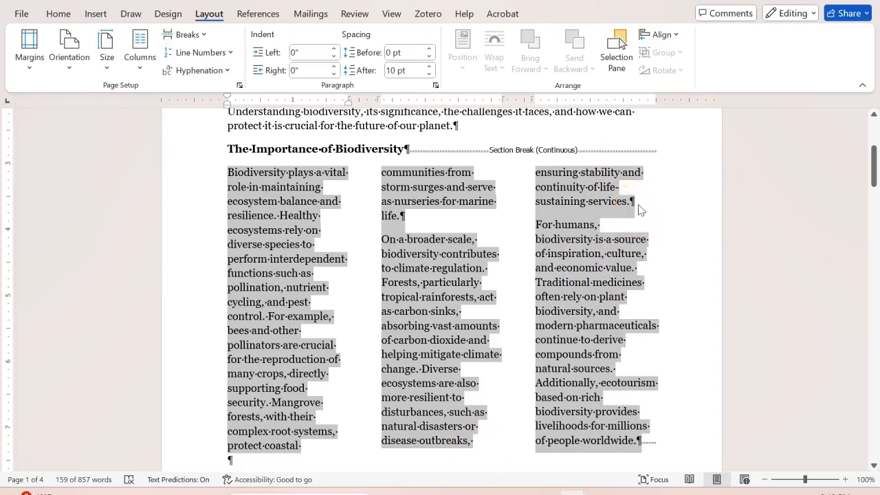
Step: Insert a column break before the paragraph starting "On a broader scale" so it begins the second column
{"action": "left_click", "coordinate": [382, 242]}
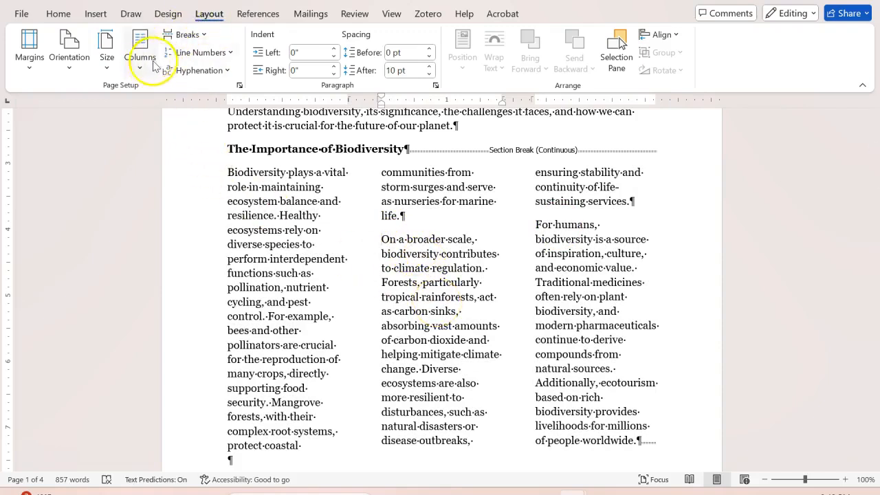
{"action": "left_click", "coordinate": [204, 37]}
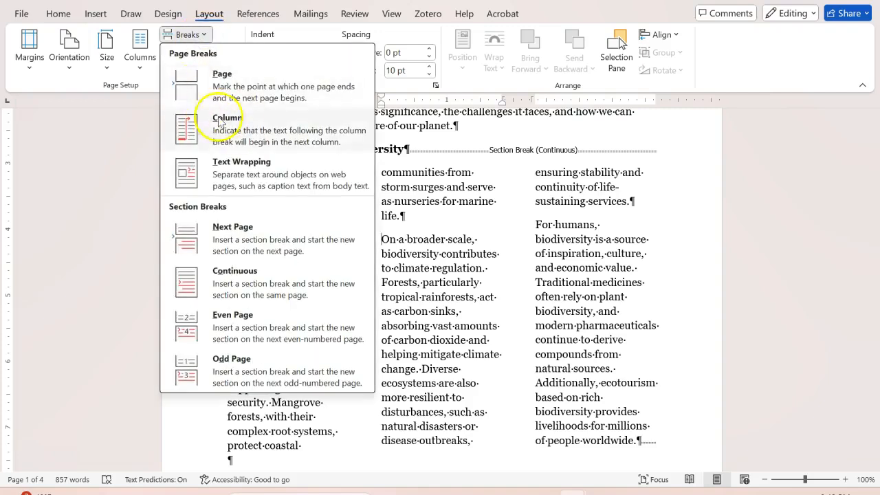
{"action": "left_click", "coordinate": [196, 114]}
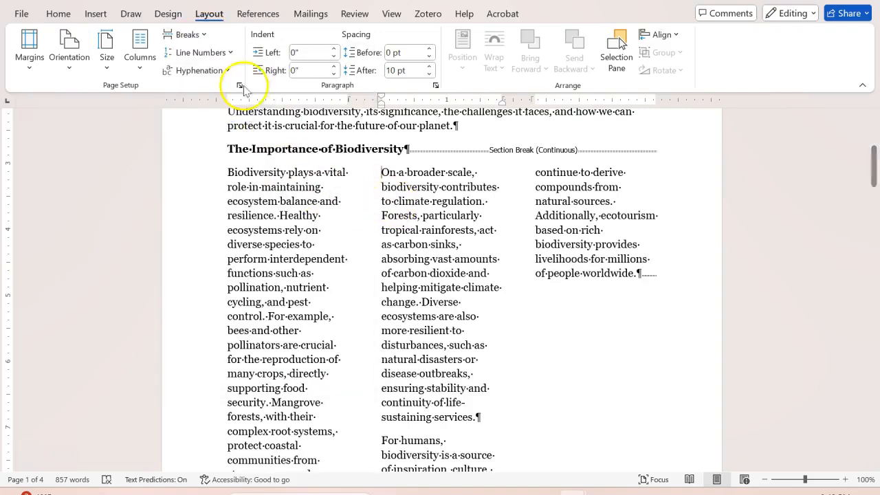
Step: Insert a column break before the paragraph starting "For humans" so it begins the third column
{"action": "scroll", "coordinate": [433, 251], "scroll_direction": "down", "scroll_amount": 3}
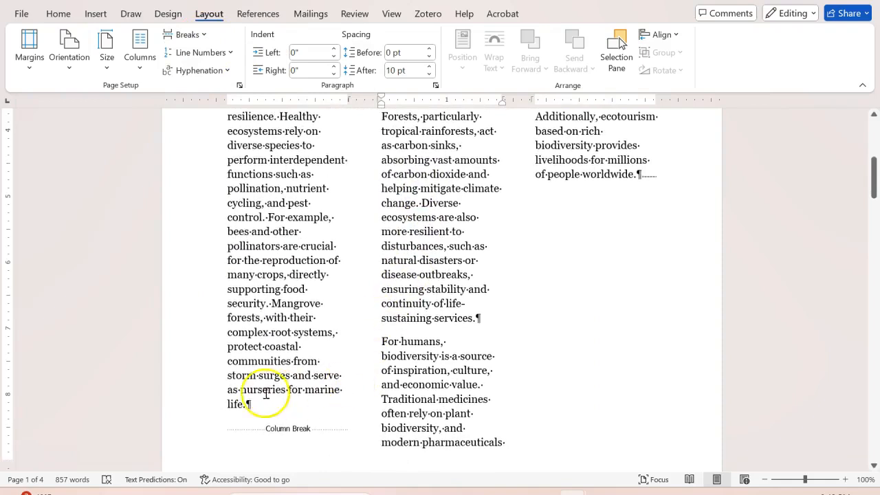
{"action": "scroll", "coordinate": [241, 254], "scroll_direction": "up", "scroll_amount": 3}
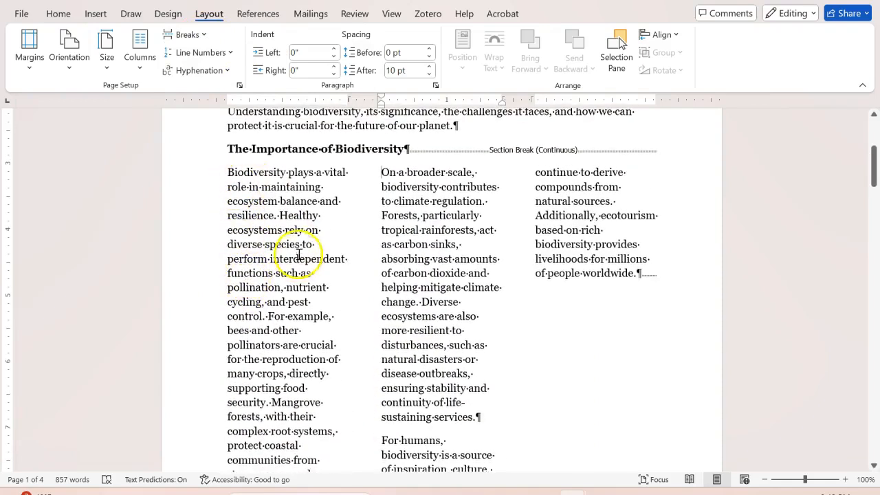
{"action": "scroll", "coordinate": [301, 273], "scroll_direction": "down", "scroll_amount": 3}
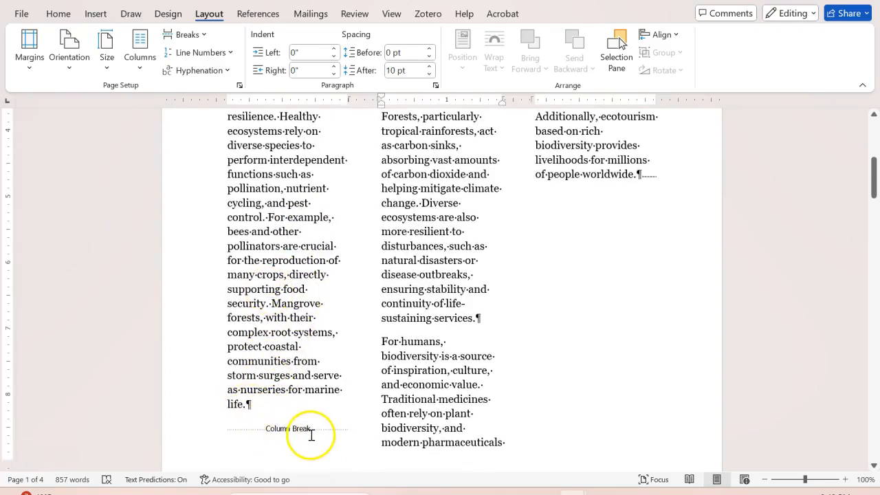
{"action": "scroll", "coordinate": [312, 434], "scroll_direction": "up", "scroll_amount": 4}
{"action": "scroll", "coordinate": [334, 408], "scroll_direction": "down", "scroll_amount": 5}
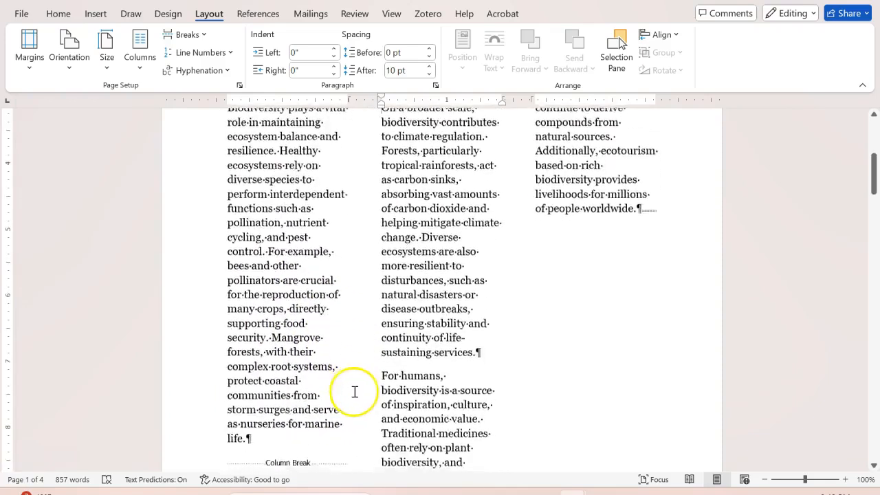
{"action": "scroll", "coordinate": [359, 389], "scroll_direction": "up", "scroll_amount": 2}
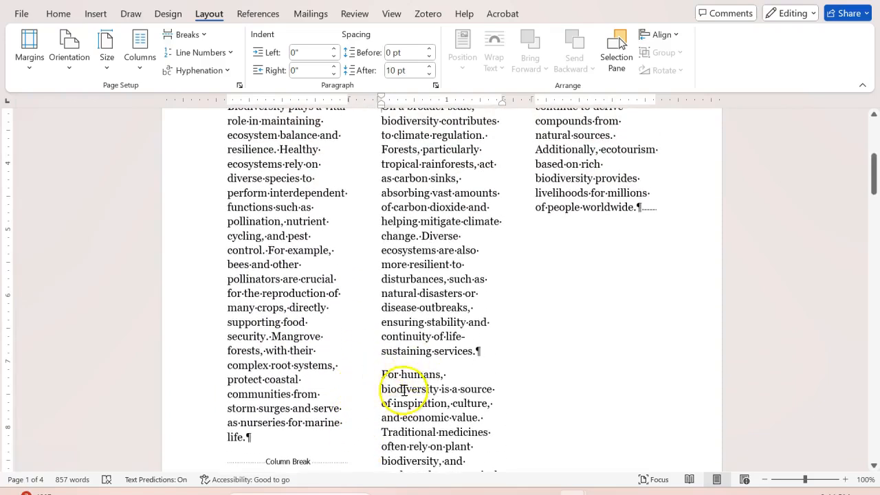
{"action": "scroll", "coordinate": [397, 375], "scroll_direction": "down", "scroll_amount": 1}
{"action": "scroll", "coordinate": [391, 364], "scroll_direction": "down", "scroll_amount": 1}
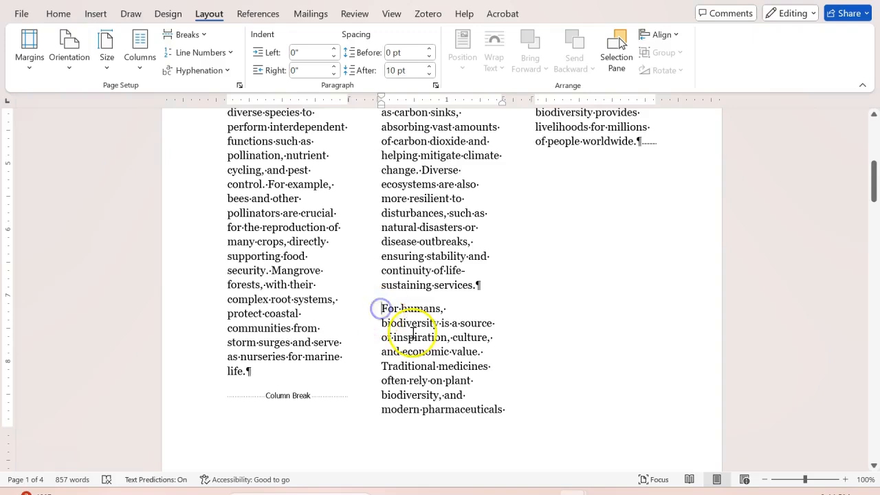
{"action": "scroll", "coordinate": [615, 267], "scroll_direction": "up", "scroll_amount": 4}
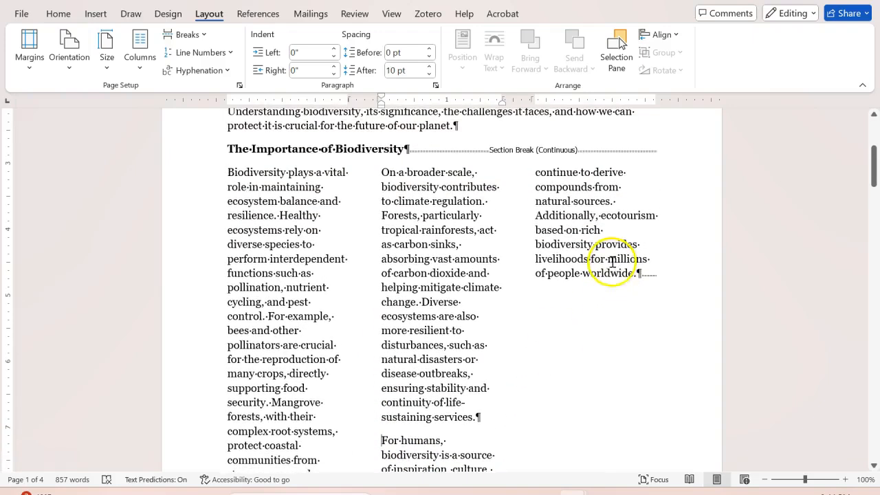
{"action": "scroll", "coordinate": [618, 325], "scroll_direction": "down", "scroll_amount": 4}
{"action": "left_click", "coordinate": [359, 309]}
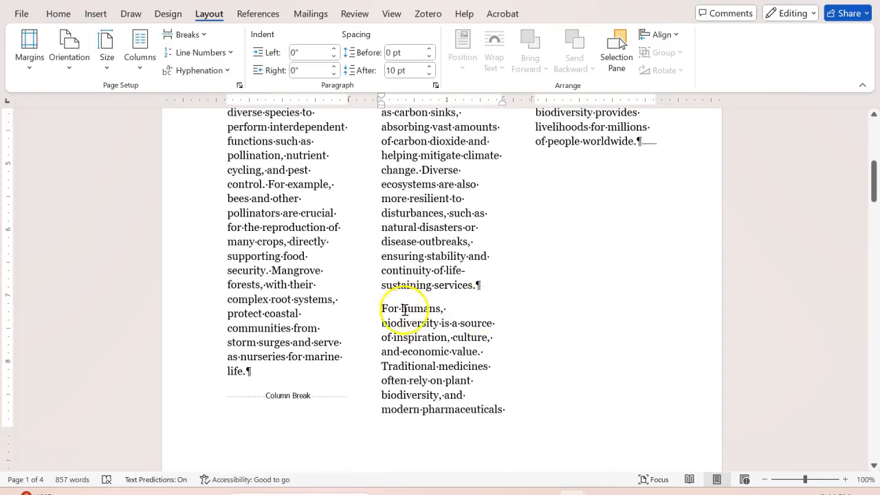
{"action": "scroll", "coordinate": [416, 321], "scroll_direction": "up", "scroll_amount": 2}
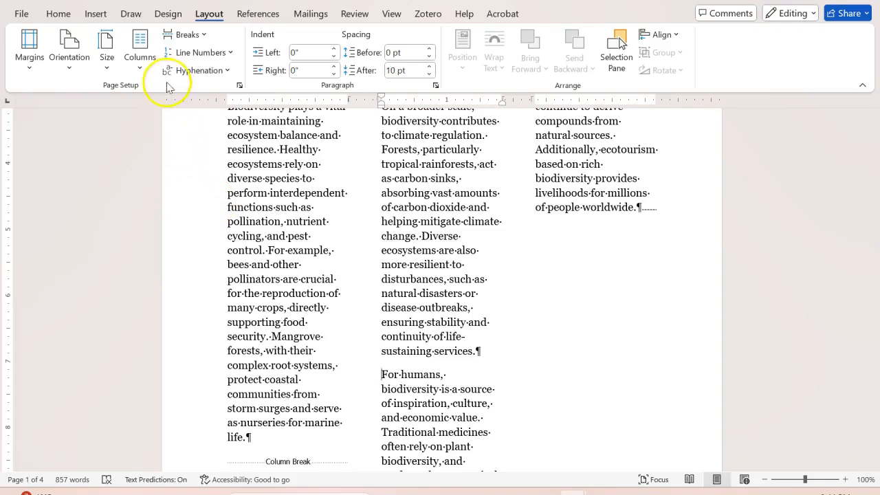
{"action": "left_click", "coordinate": [205, 36]}
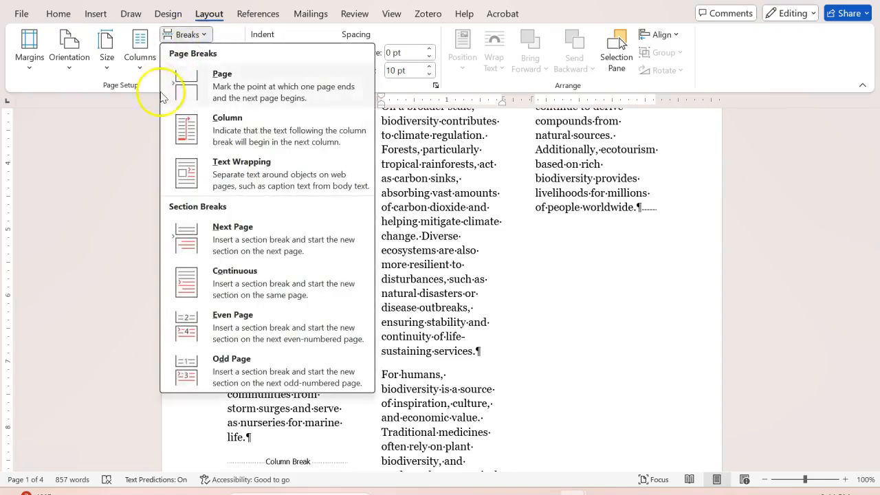
{"action": "left_click", "coordinate": [231, 132]}
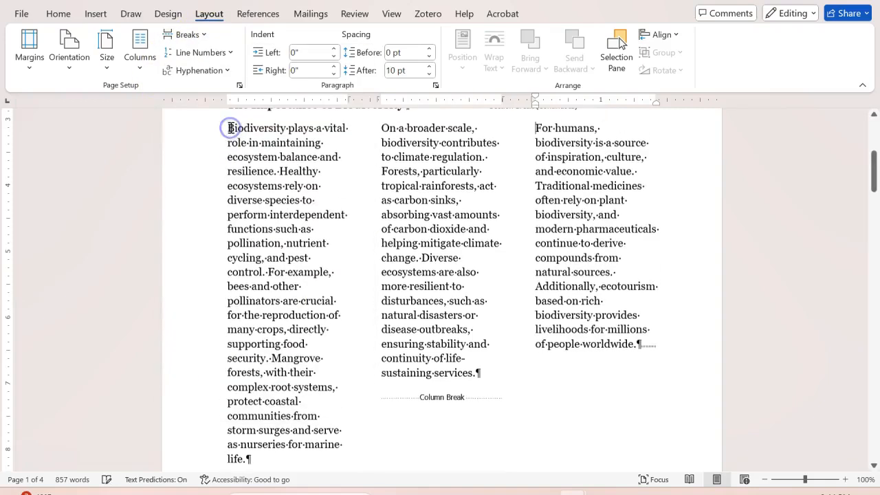
Step: Hide the paragraph marks and other formatting symbols in the document
{"action": "scroll", "coordinate": [550, 205], "scroll_direction": "up", "scroll_amount": 1}
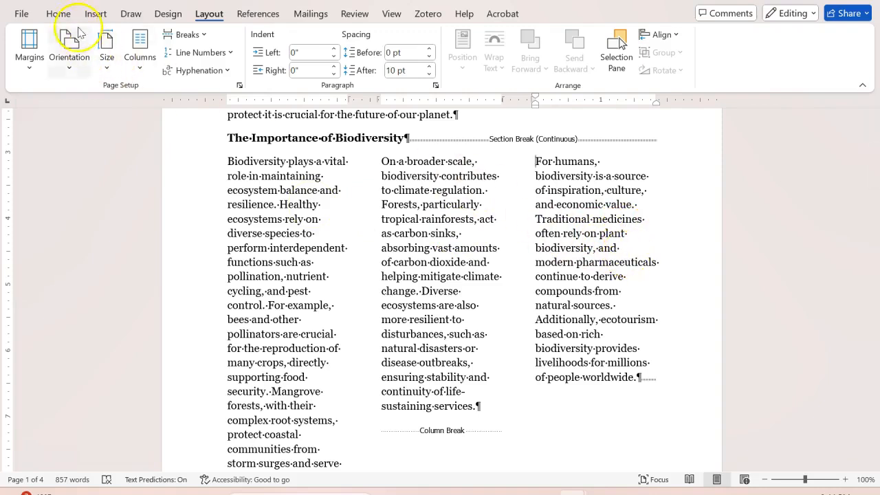
{"action": "left_click", "coordinate": [58, 15]}
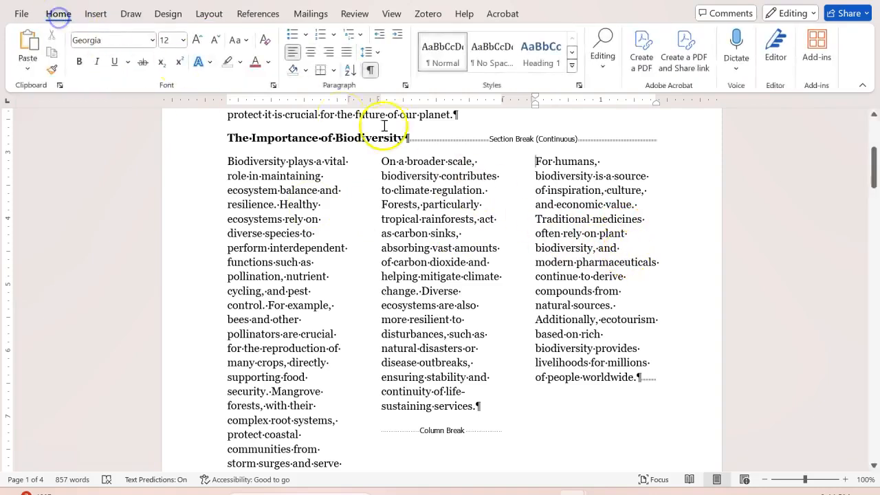
{"action": "left_click", "coordinate": [369, 70]}
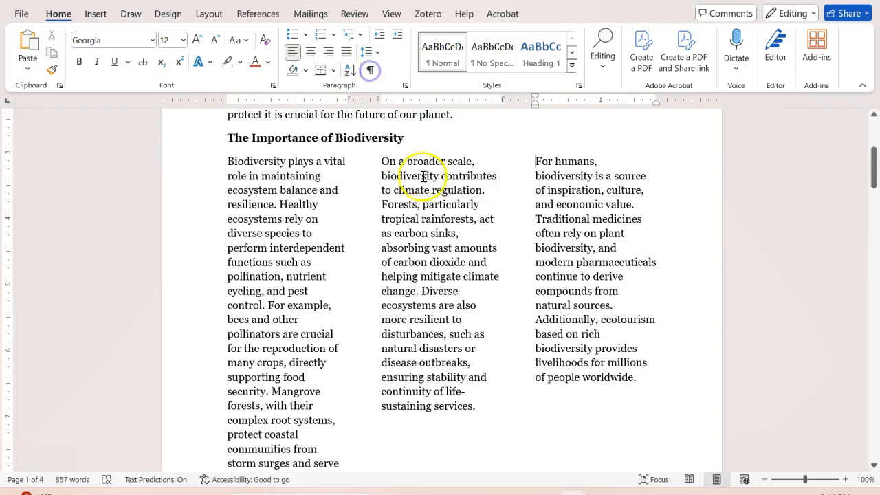
Step: Add vertical lines between the three columns of the "The Importance of Biodiversity" section
{"action": "scroll", "coordinate": [657, 394], "scroll_direction": "down", "scroll_amount": 2}
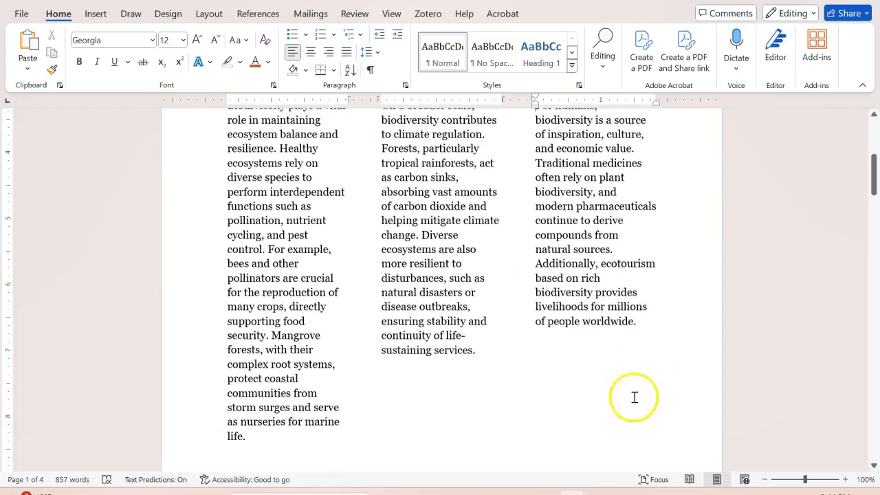
{"action": "scroll", "coordinate": [497, 309], "scroll_direction": "up", "scroll_amount": 2}
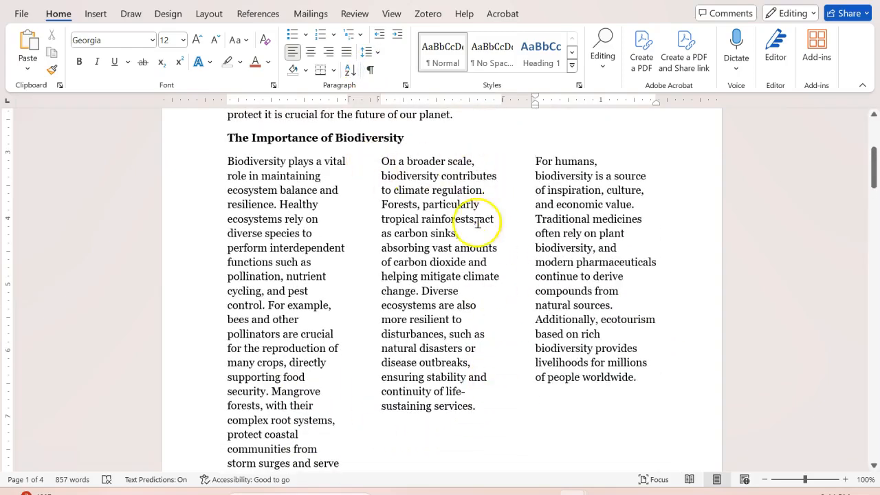
{"action": "left_click", "coordinate": [647, 378]}
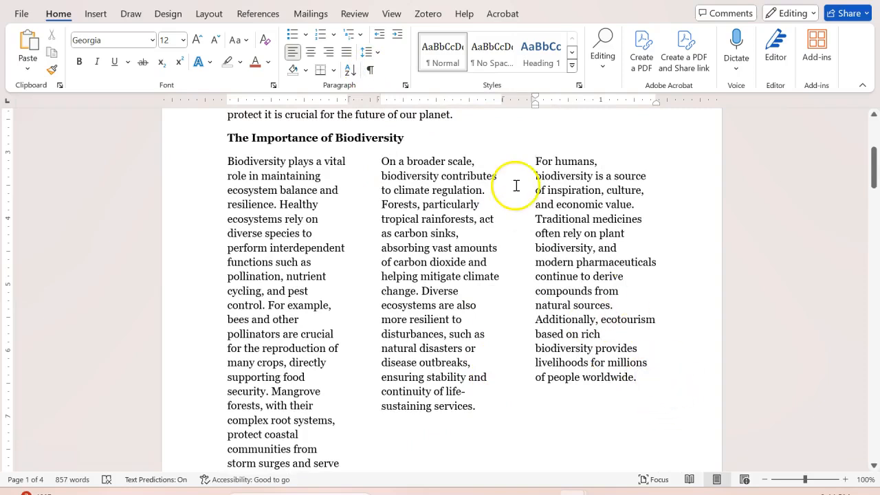
{"action": "scroll", "coordinate": [520, 220], "scroll_direction": "down", "scroll_amount": 1}
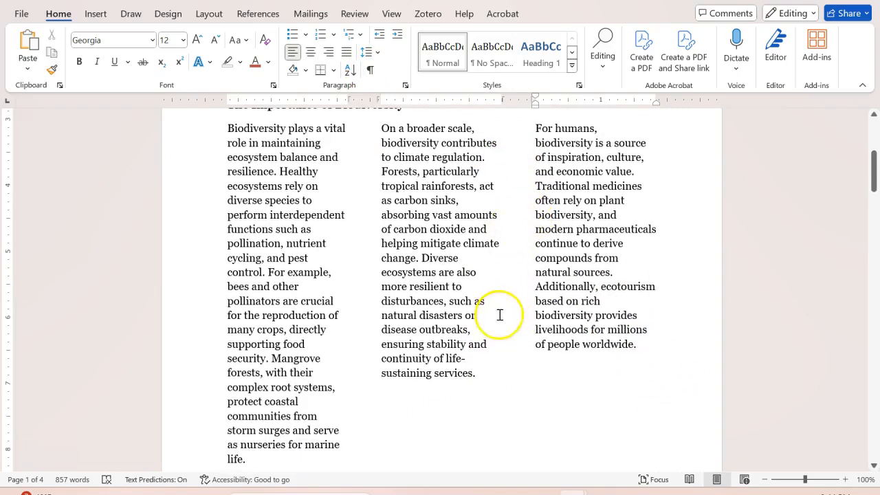
{"action": "scroll", "coordinate": [482, 296], "scroll_direction": "up", "scroll_amount": 1}
{"action": "scroll", "coordinate": [482, 296], "scroll_direction": "up", "scroll_amount": 1}
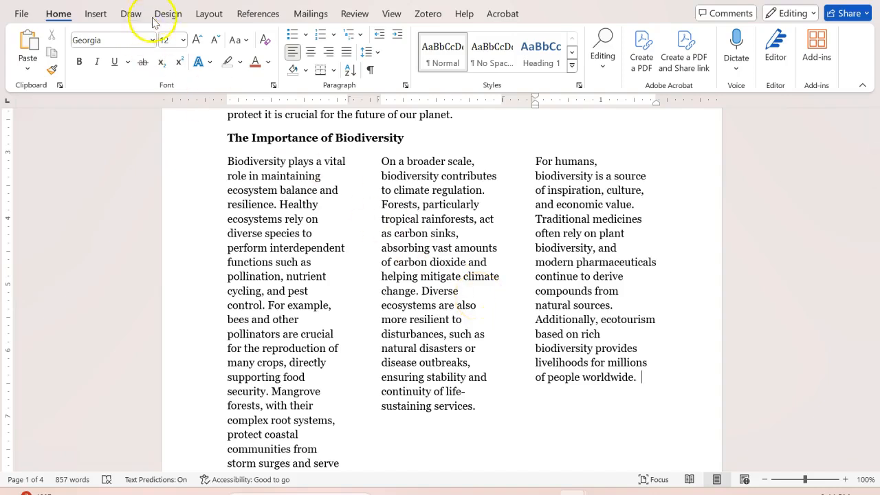
{"action": "left_click", "coordinate": [209, 14]}
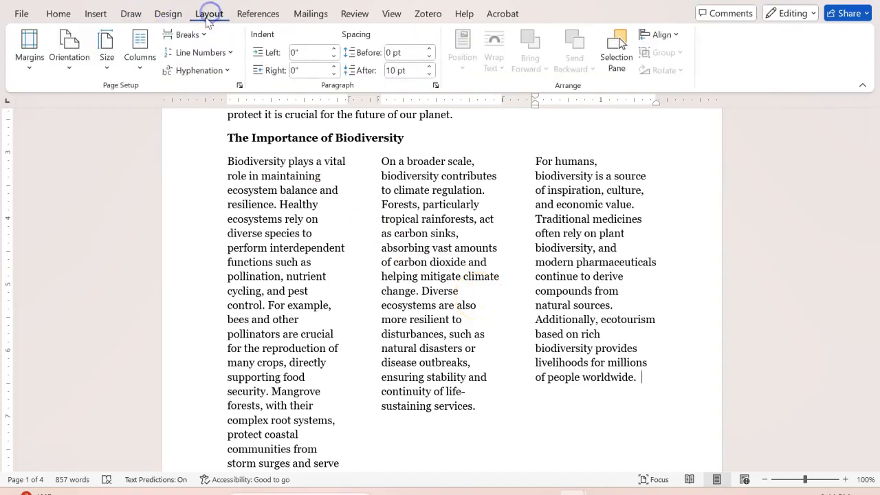
{"action": "left_click", "coordinate": [140, 68]}
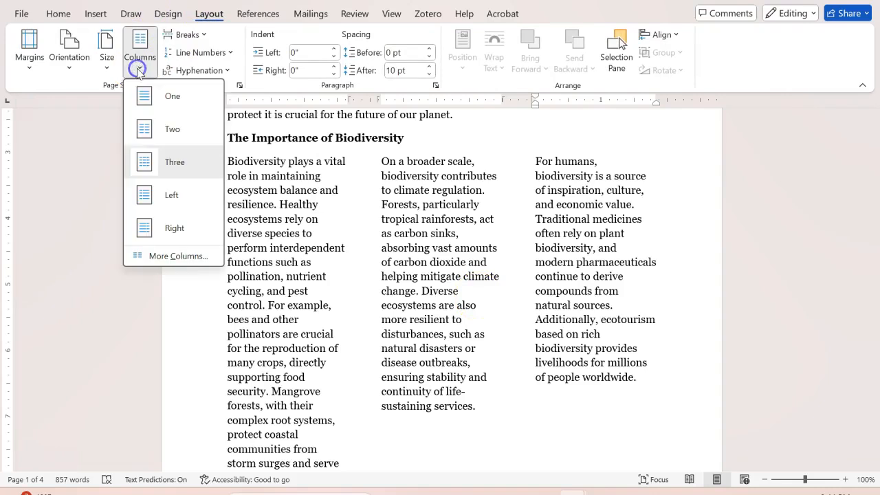
{"action": "left_click", "coordinate": [178, 256]}
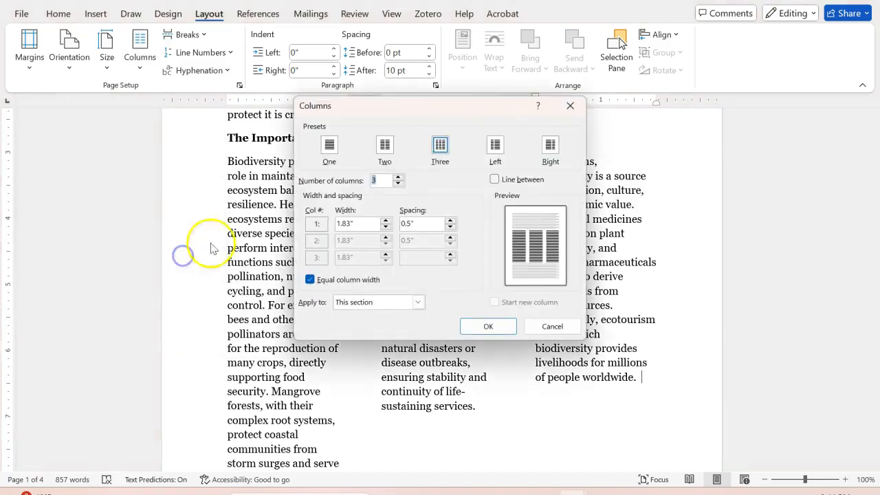
{"action": "left_click", "coordinate": [496, 181]}
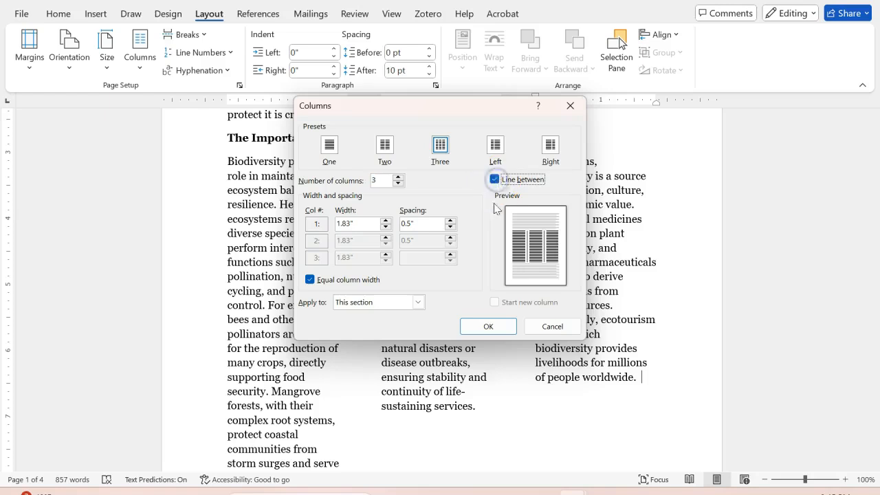
{"action": "left_click", "coordinate": [488, 330]}
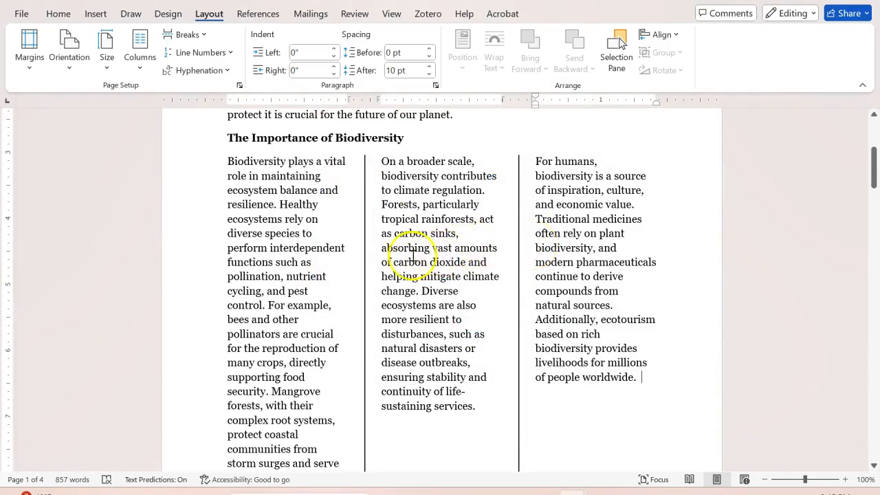
{"action": "left_click", "coordinate": [59, 13]}
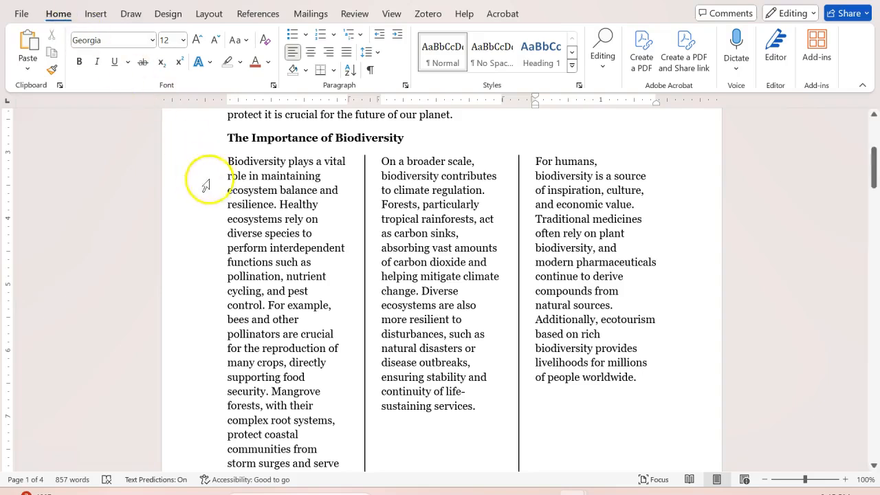
Step: Color the first column's paragraph, starting "Biodiversity plays a vital role", with the red font color
{"action": "left_click_drag", "start_coordinate": [240, 189], "coordinate": [288, 321]}
{"action": "scroll", "coordinate": [289, 323], "scroll_direction": "up", "scroll_amount": 5}
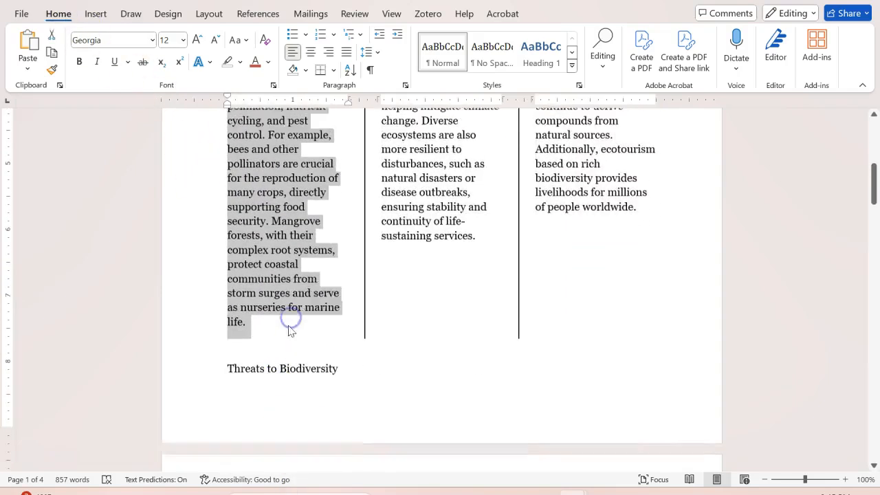
{"action": "left_click", "coordinate": [253, 64]}
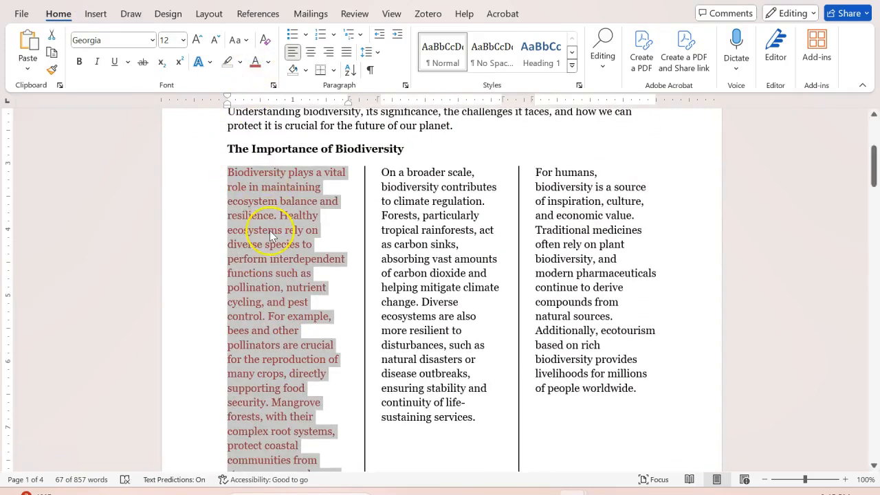
Step: Change the font color of the second column's paragraph, starting "On a broader scale", to the blue theme color
{"action": "left_click_drag", "start_coordinate": [382, 172], "coordinate": [467, 418]}
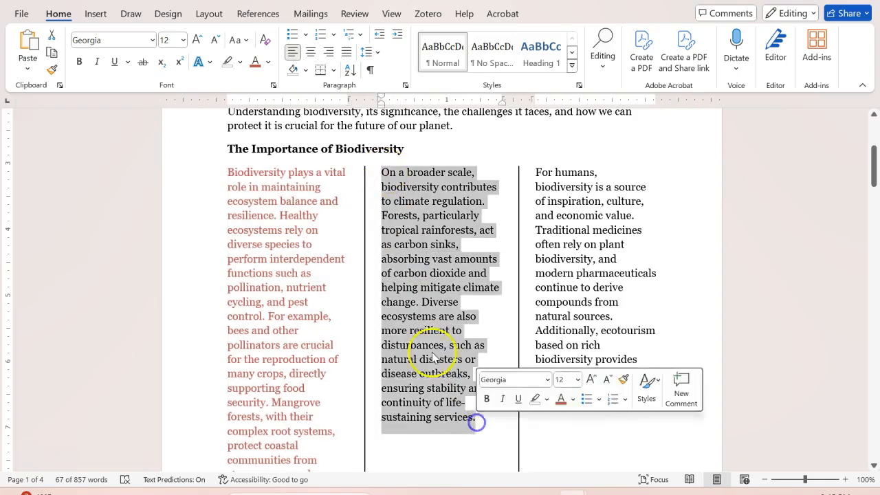
{"action": "left_click", "coordinate": [268, 61]}
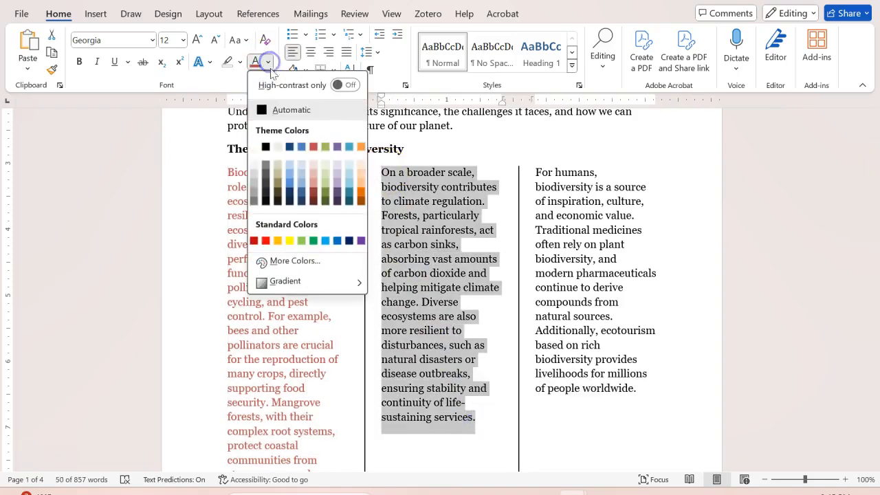
{"action": "left_click", "coordinate": [301, 147]}
Step: Change the font color of the third column's paragraph, starting "For humans", to the aqua theme color and deselect the text
{"action": "left_click_drag", "start_coordinate": [633, 388], "coordinate": [542, 175]}
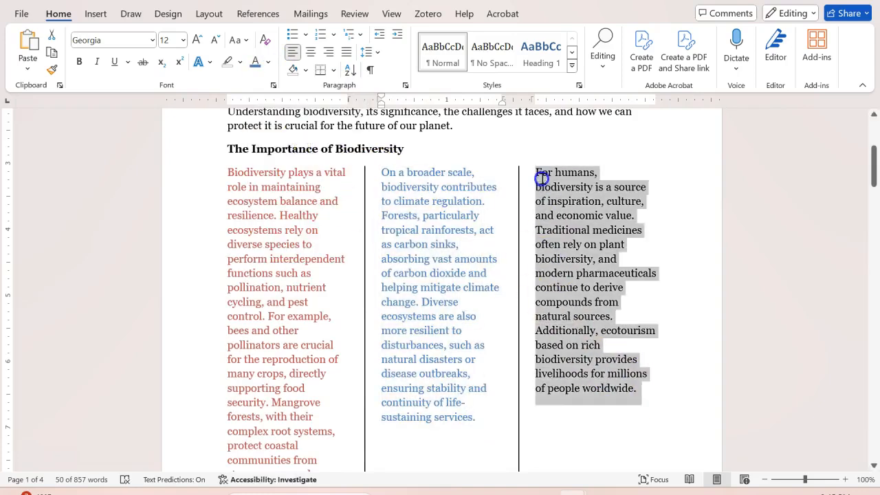
{"action": "left_click", "coordinate": [268, 62]}
{"action": "left_click", "coordinate": [349, 150]}
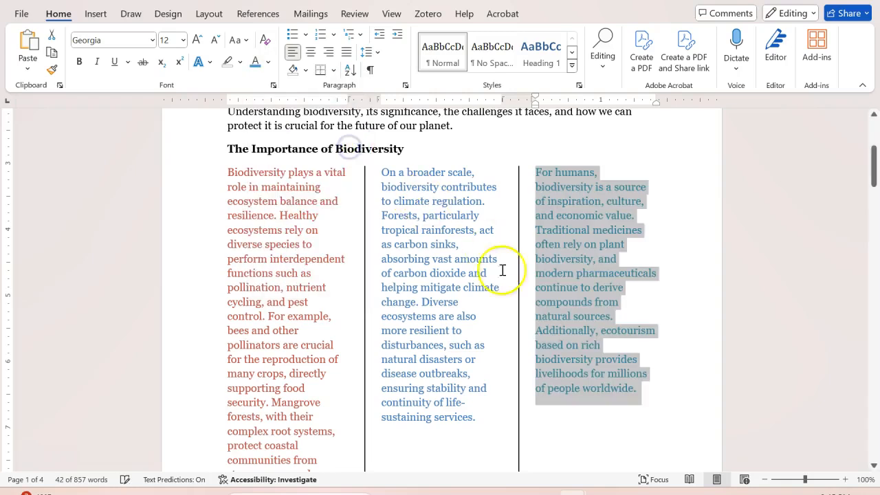
{"action": "left_click", "coordinate": [669, 390]}
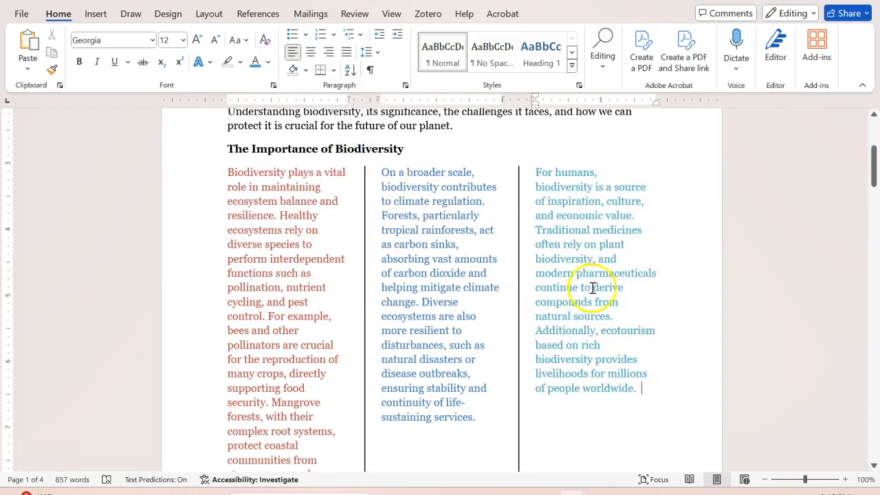